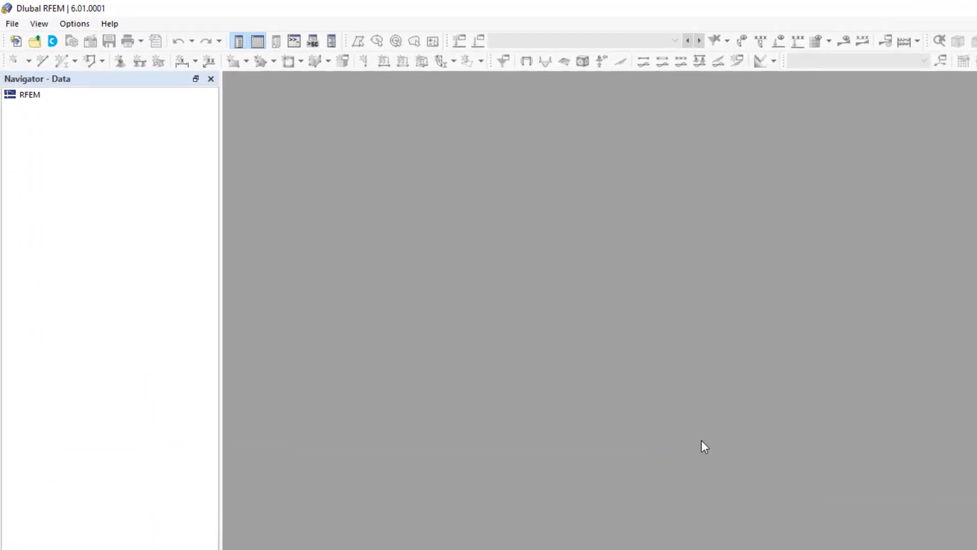
Start a new model named Steel Hall without creating a new project for it.
{"action": "left_click", "coordinate": [17, 45]}
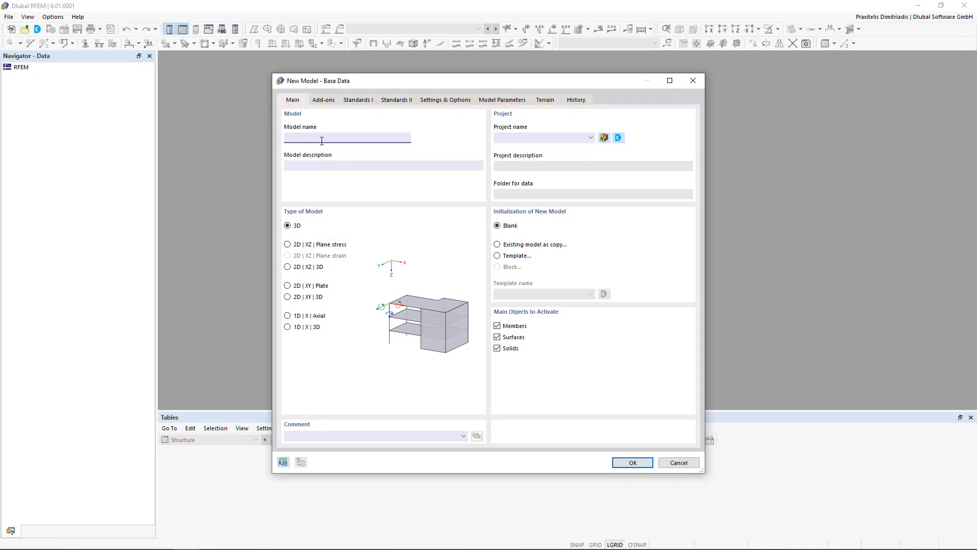
{"action": "type", "text": "eel Hall"}
{"action": "left_click", "coordinate": [603, 138]}
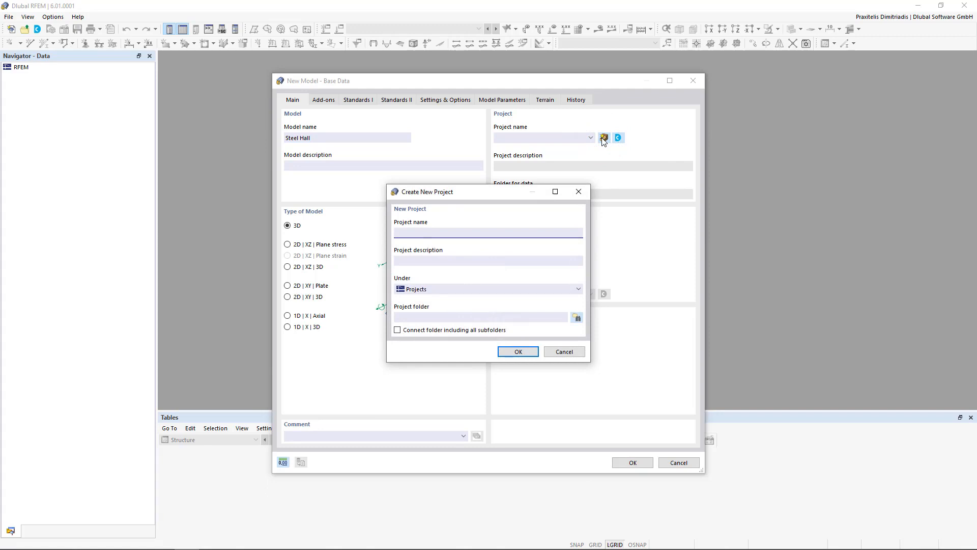
{"action": "left_click", "coordinate": [565, 352]}
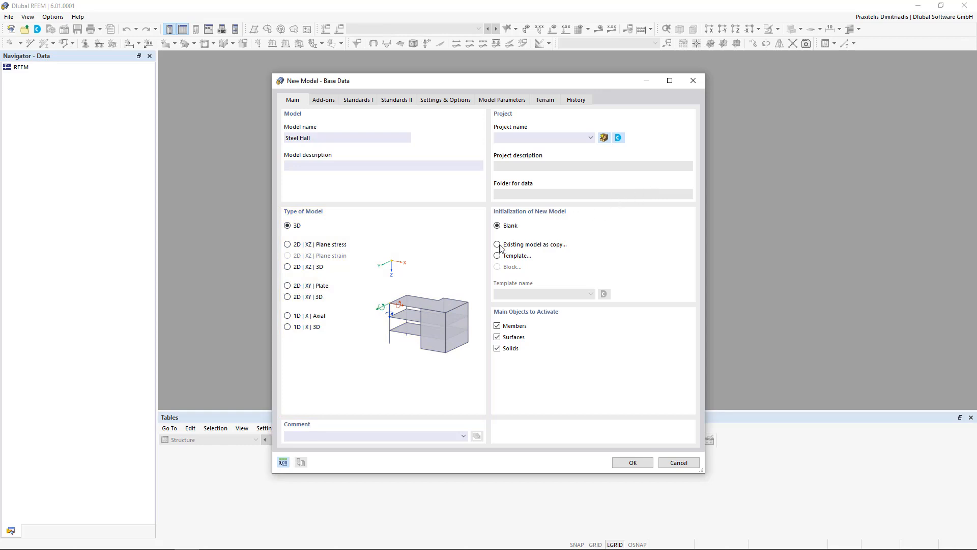
Try the available 1D and 2D model types and return the type of model to 3D.
{"action": "left_click", "coordinate": [288, 316]}
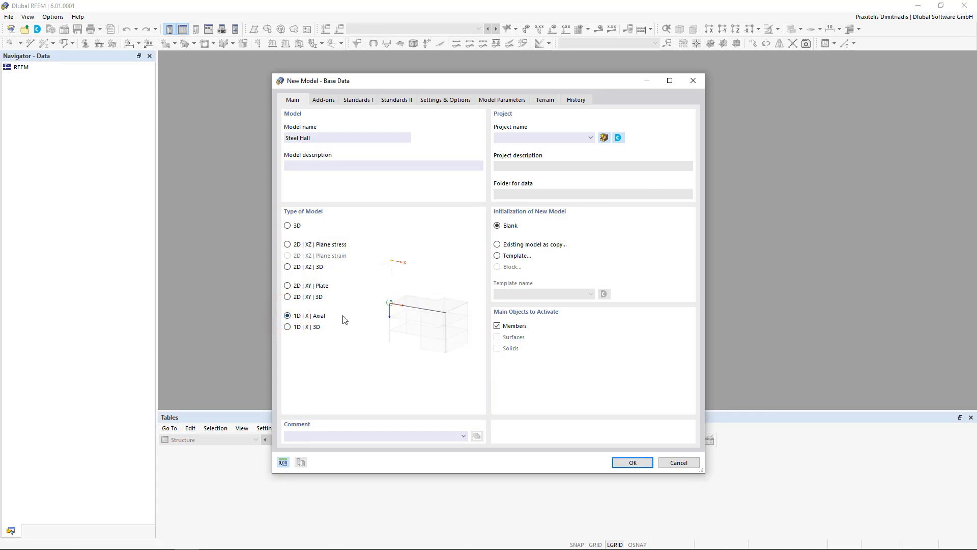
{"action": "left_click", "coordinate": [287, 286]}
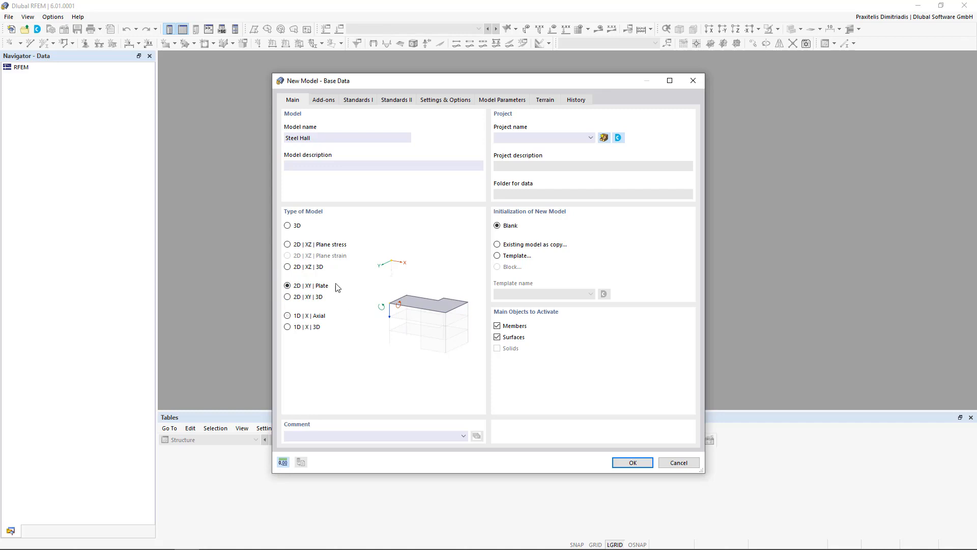
{"action": "left_click", "coordinate": [287, 245]}
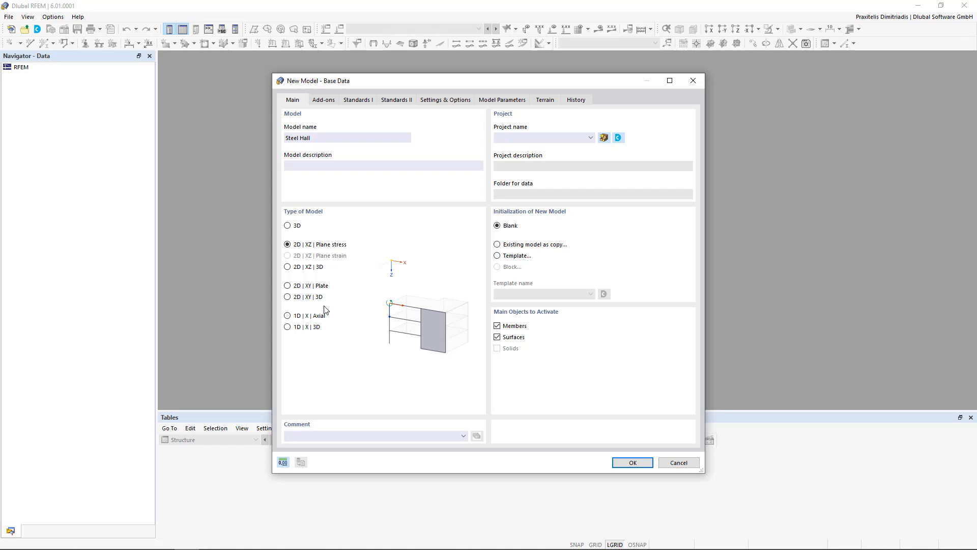
{"action": "left_click", "coordinate": [288, 327]}
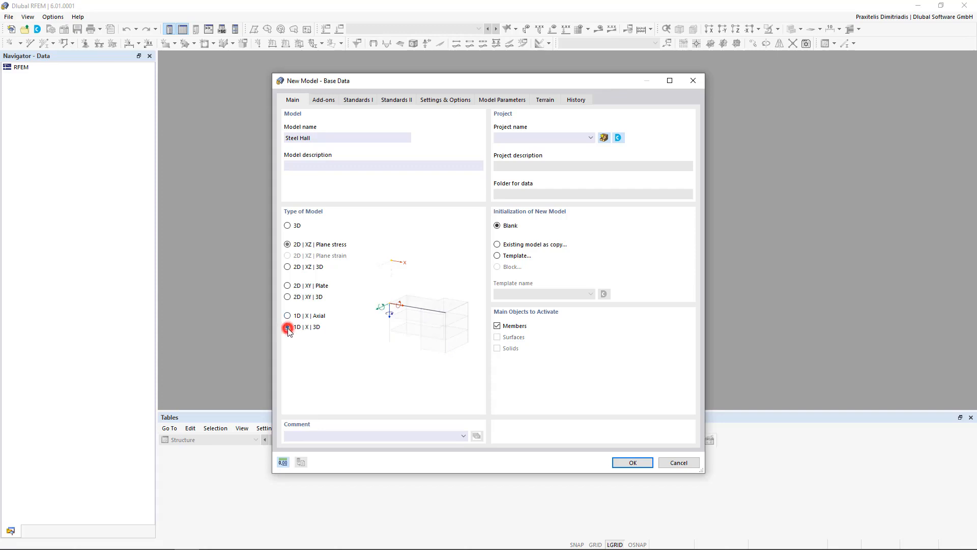
{"action": "left_click", "coordinate": [288, 298]}
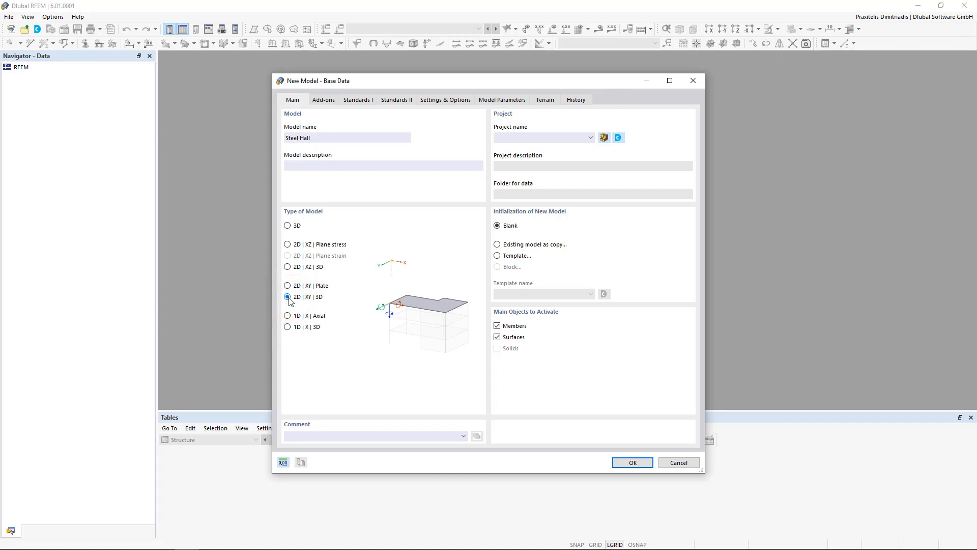
{"action": "left_click", "coordinate": [288, 267]}
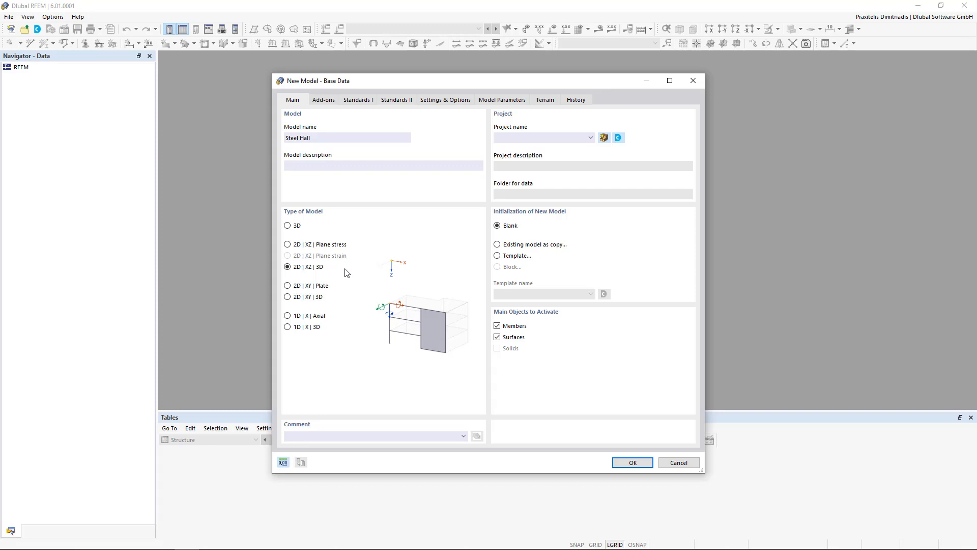
{"action": "left_click", "coordinate": [288, 226]}
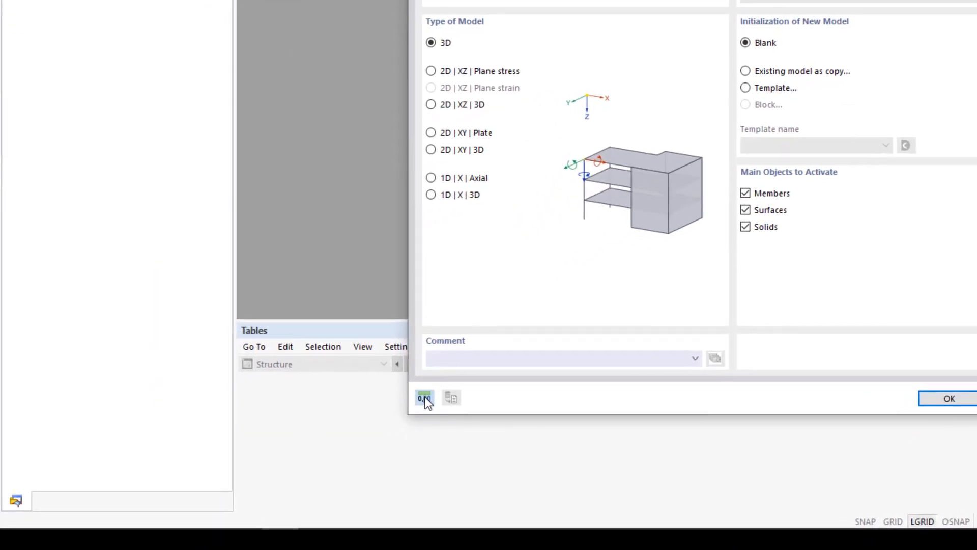
Set the unit for section areas to mm² in the units and decimal places settings.
{"action": "left_click", "coordinate": [425, 401]}
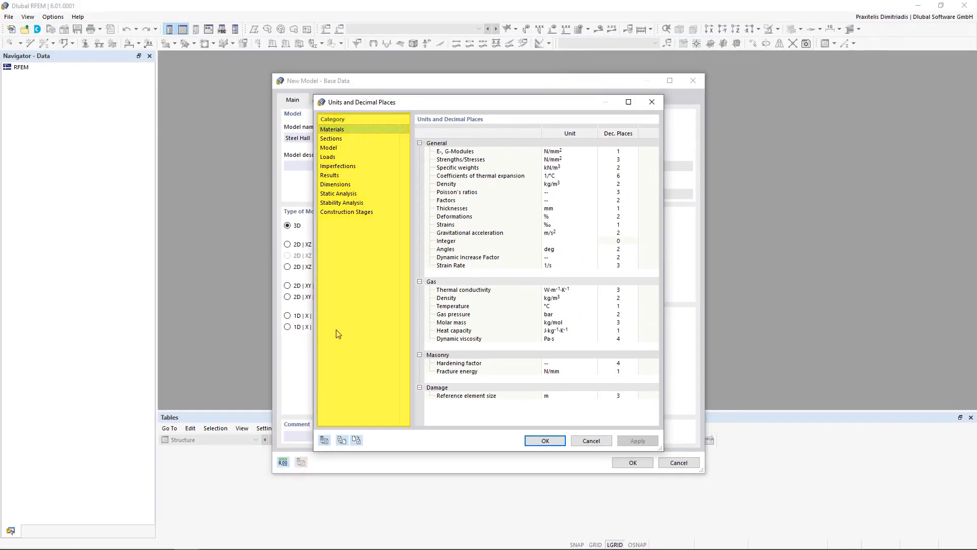
{"action": "left_click", "coordinate": [326, 139]}
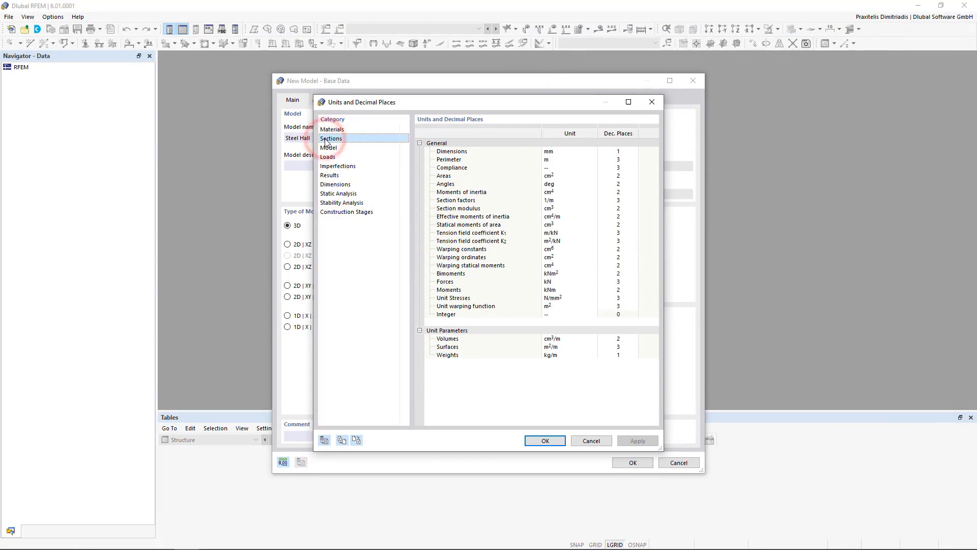
{"action": "left_click", "coordinate": [548, 177]}
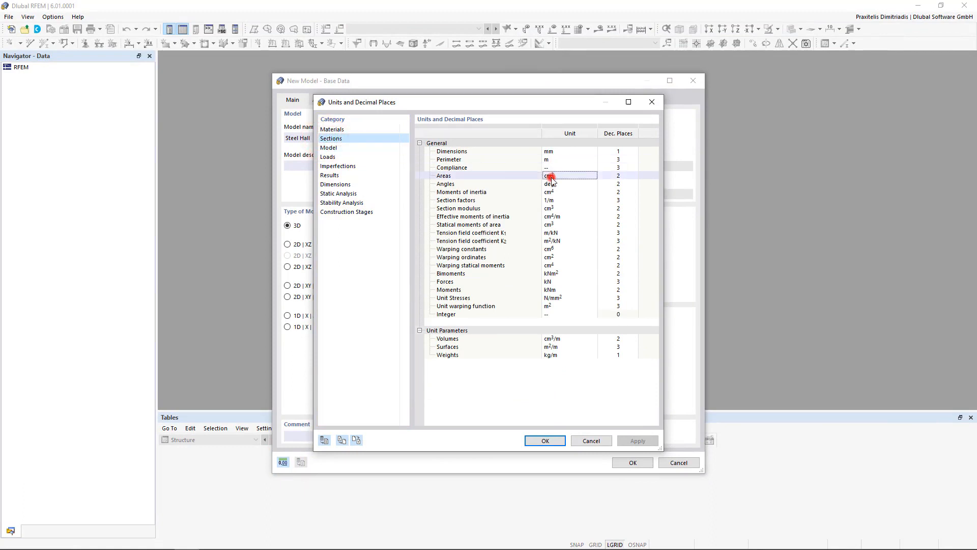
{"action": "left_click", "coordinate": [594, 176]}
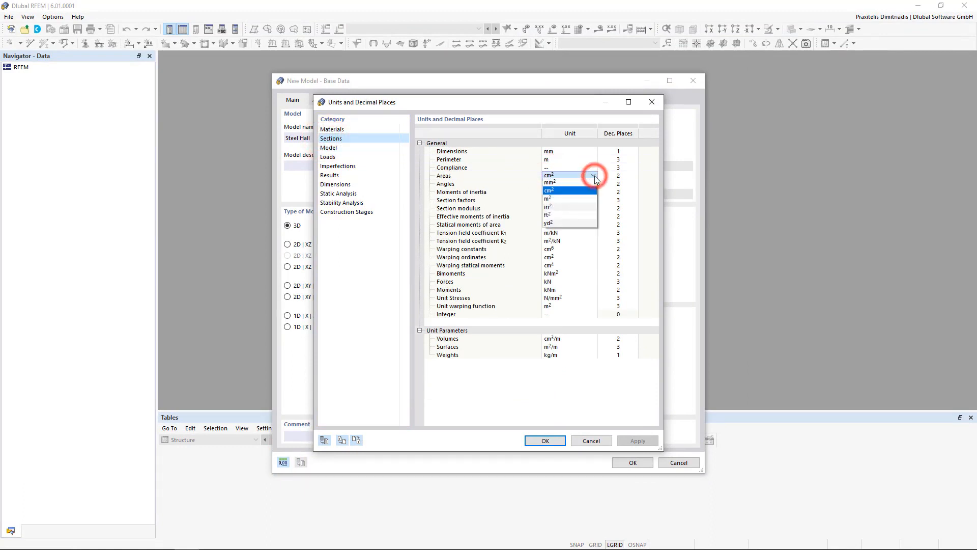
{"action": "left_click", "coordinate": [592, 183]}
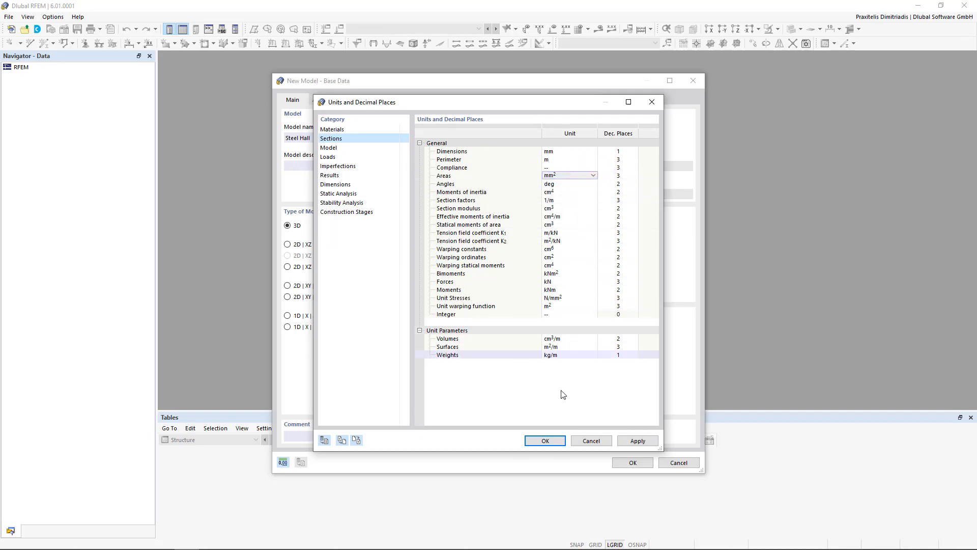
{"action": "left_click", "coordinate": [545, 441]}
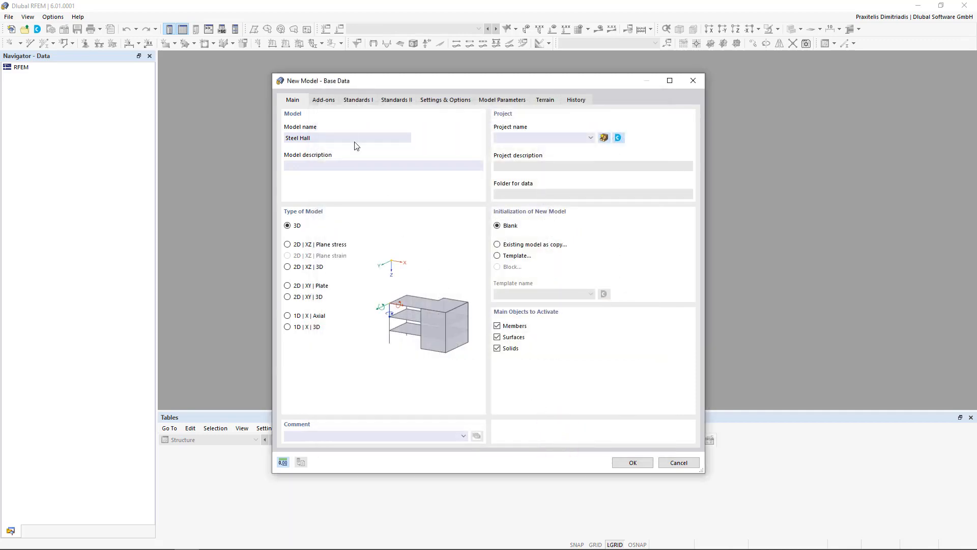
Activate the Structure Stability analysis add-on and the Steel Design add-on for the model.
{"action": "left_click", "coordinate": [328, 102]}
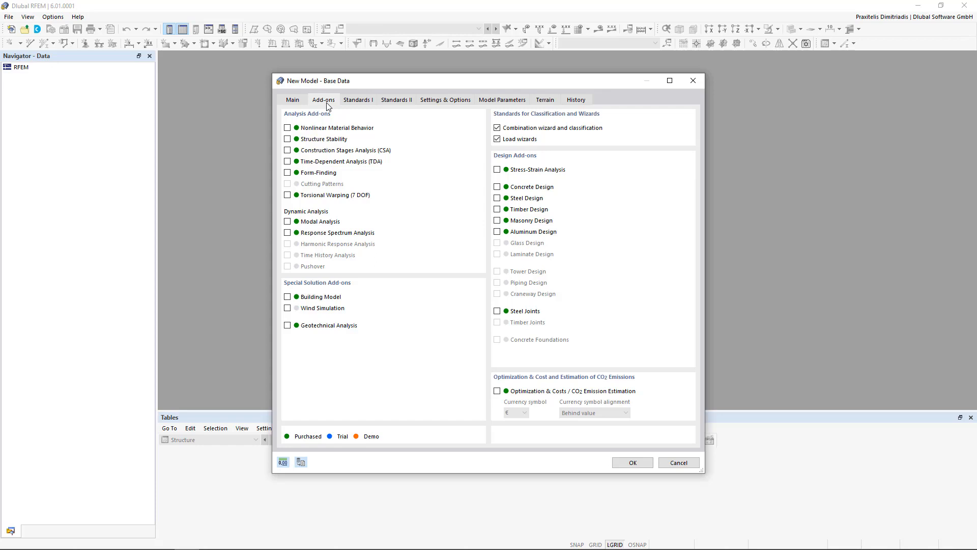
{"action": "left_click", "coordinate": [288, 140]}
{"action": "left_click", "coordinate": [498, 198]}
Review the standard groups and national annexes offered for load classification, load wizards, steel design and special design.
{"action": "left_click", "coordinate": [363, 102]}
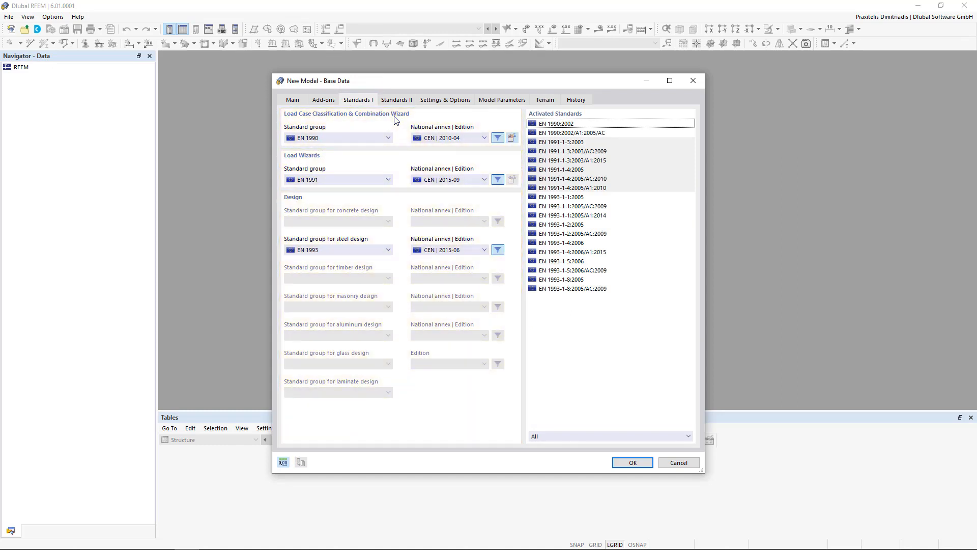
{"action": "left_click", "coordinate": [384, 138]}
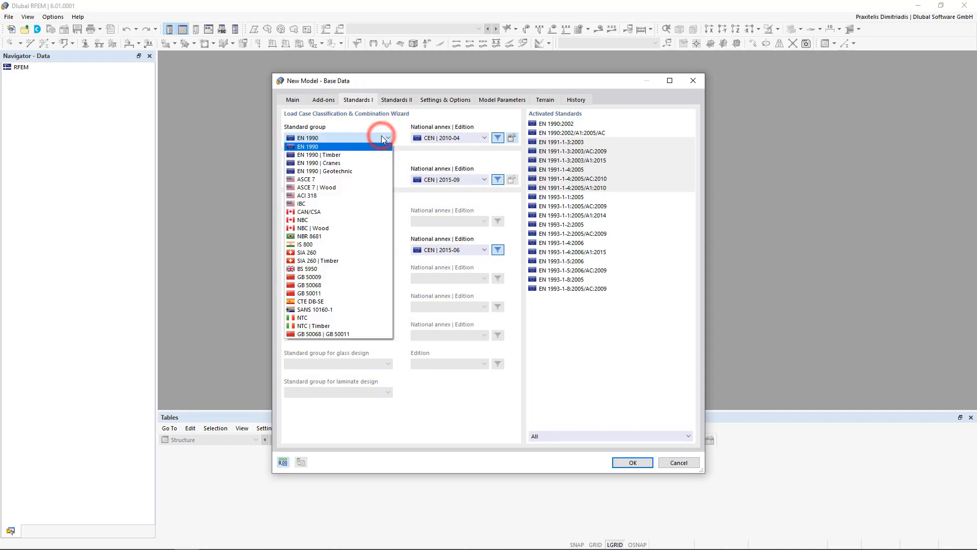
{"action": "left_click", "coordinate": [392, 134]}
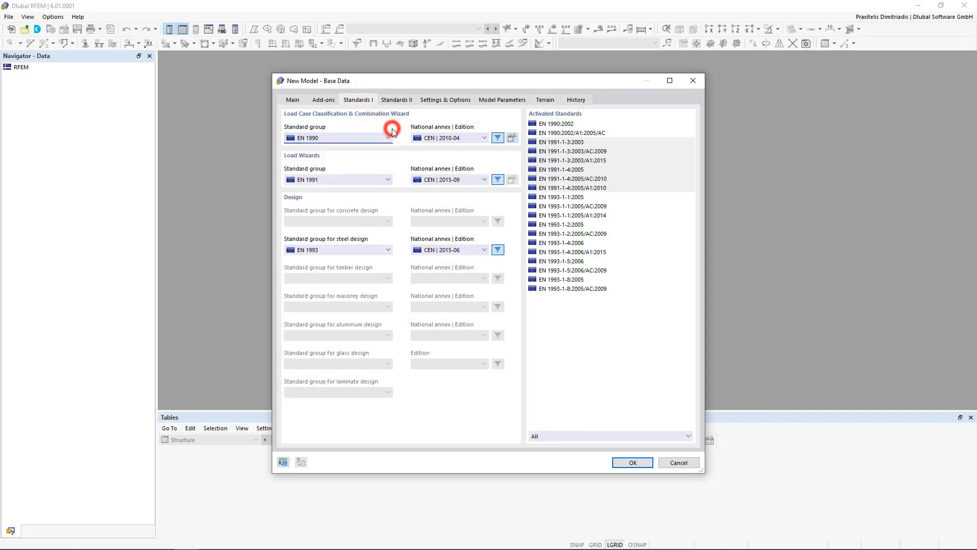
{"action": "left_click", "coordinate": [484, 180]}
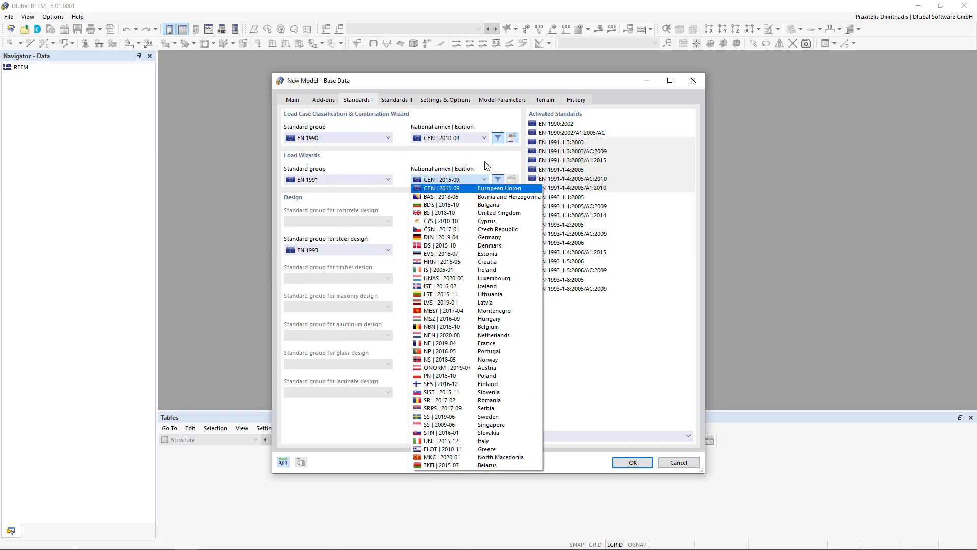
{"action": "left_click", "coordinate": [487, 165]}
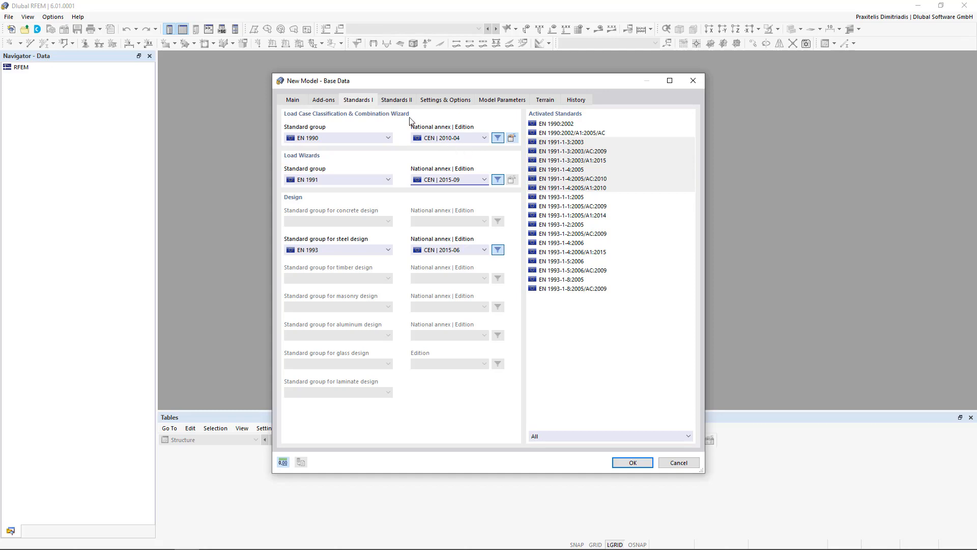
{"action": "left_click", "coordinate": [397, 100]}
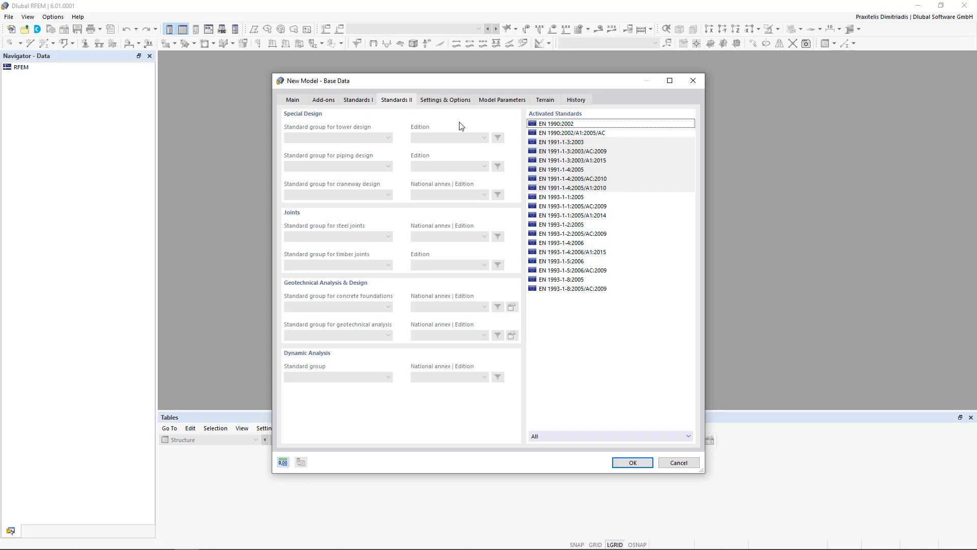
Examine the gravity acceleration choices and the global axis orientations, keeping the global Z-axis downward.
{"action": "left_click", "coordinate": [457, 100]}
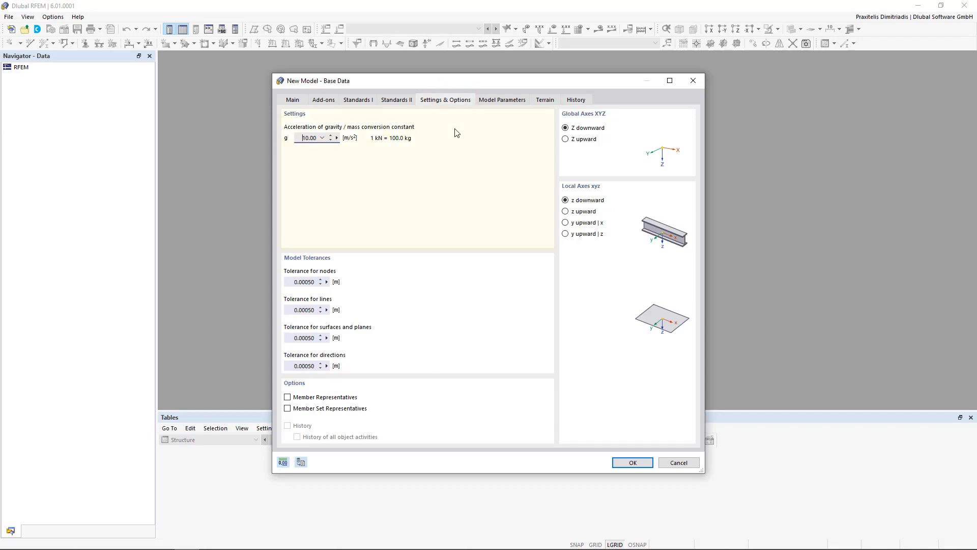
{"action": "left_click", "coordinate": [322, 138]}
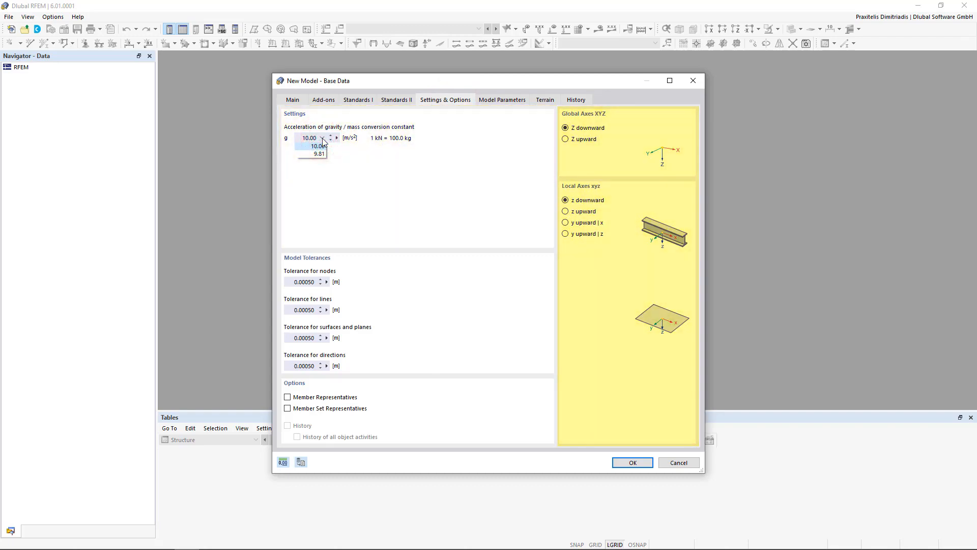
{"action": "left_click", "coordinate": [421, 162]}
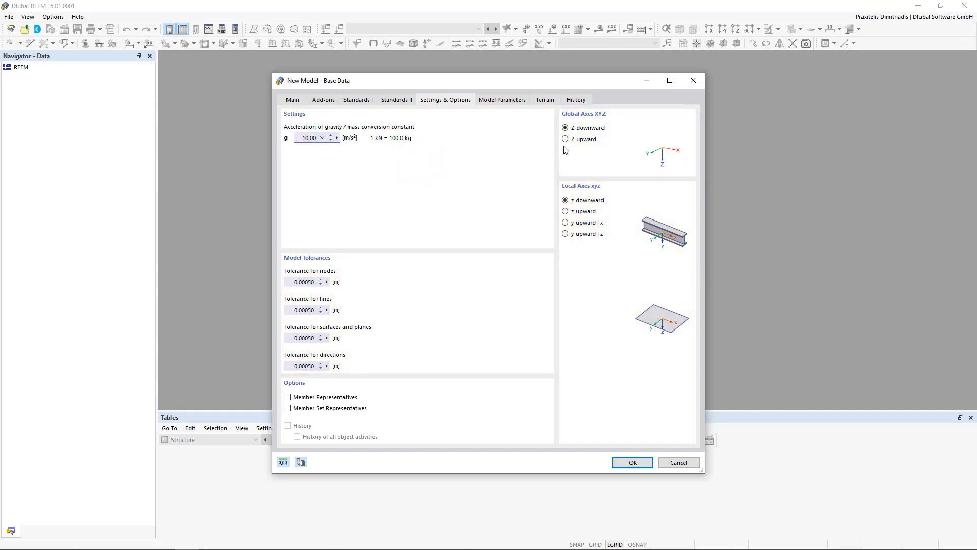
{"action": "left_click", "coordinate": [584, 139]}
{"action": "left_click", "coordinate": [585, 129]}
Set the model location to the Dlubal Software DE office in Tiefenbach, Germany, by searching the map for "dlubal".
{"action": "left_click", "coordinate": [517, 106]}
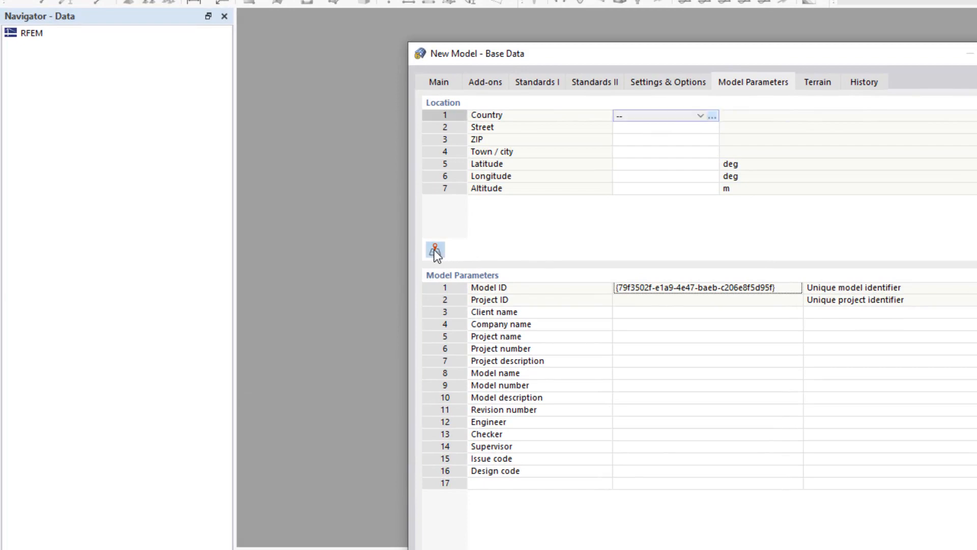
{"action": "left_click", "coordinate": [434, 249]}
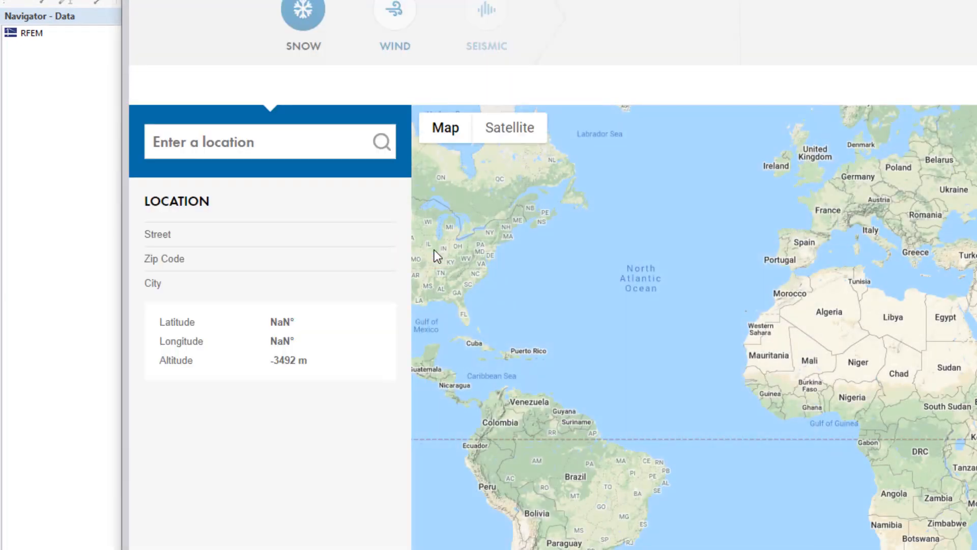
{"action": "left_click", "coordinate": [296, 149]}
{"action": "type", "text": "dlubal"}
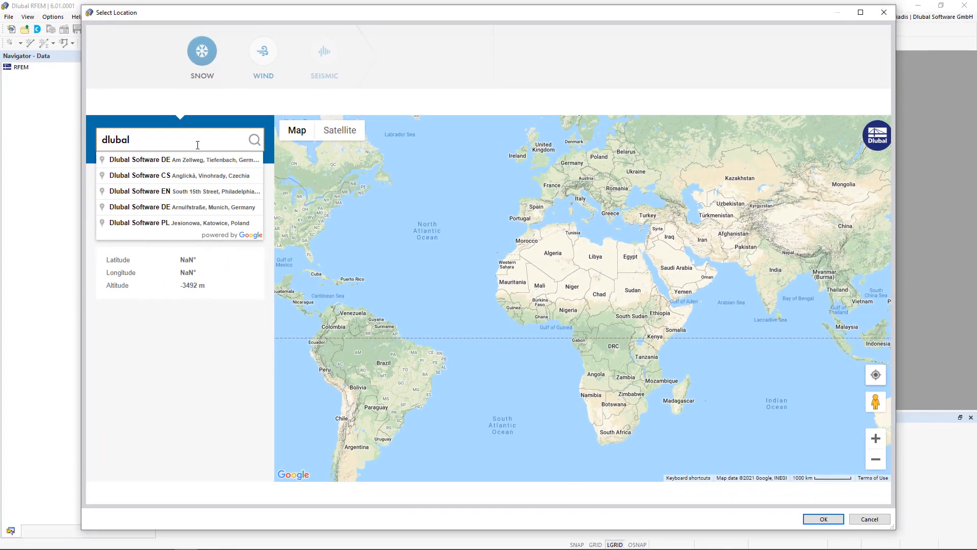
{"action": "left_click", "coordinate": [191, 159]}
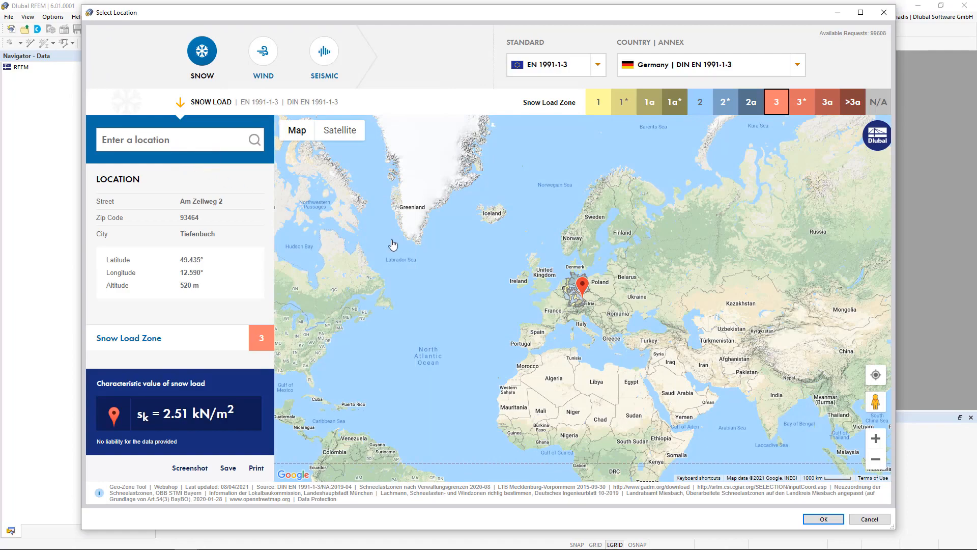
{"action": "scroll", "coordinate": [585, 304], "scroll_direction": "up", "scroll_amount": 1}
{"action": "scroll", "coordinate": [585, 303], "scroll_direction": "up", "scroll_amount": 3}
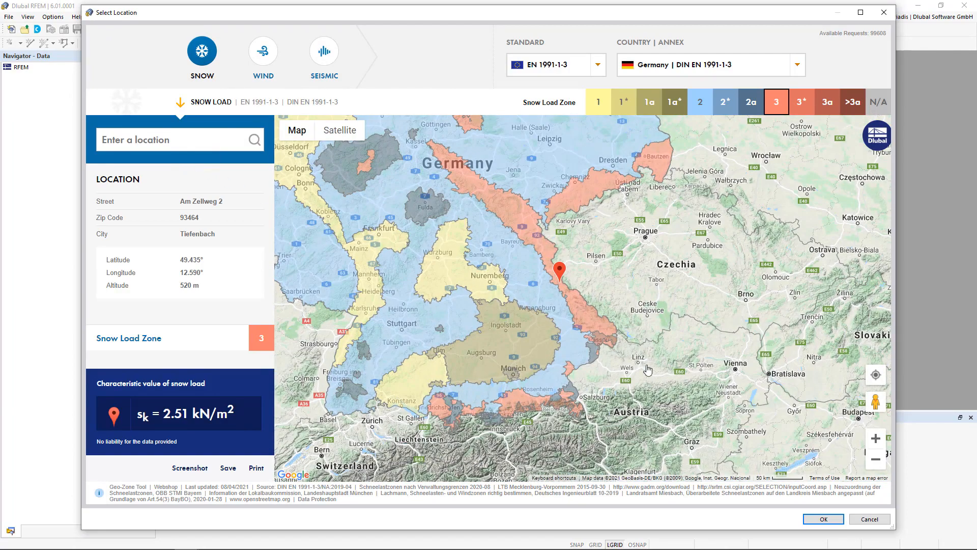
{"action": "left_click", "coordinate": [834, 520]}
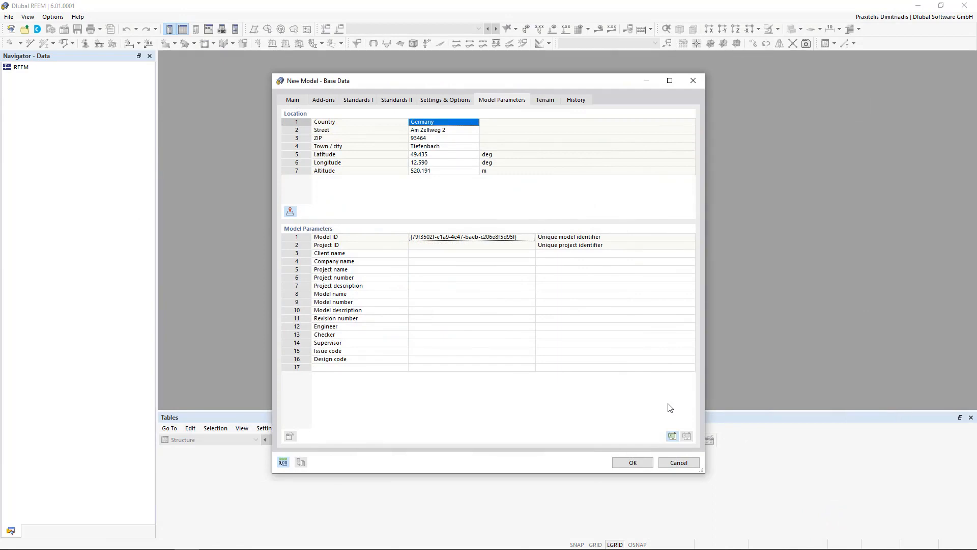
Accept the base data and save the model as Steel Hall in RFEM 6 format on the Desktop.
{"action": "left_click", "coordinate": [633, 461]}
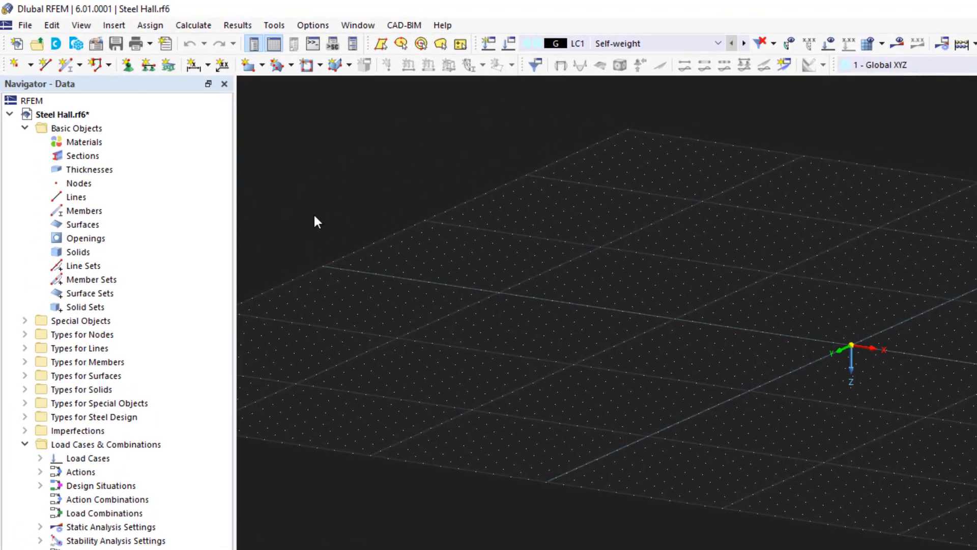
{"action": "left_click", "coordinate": [25, 25]}
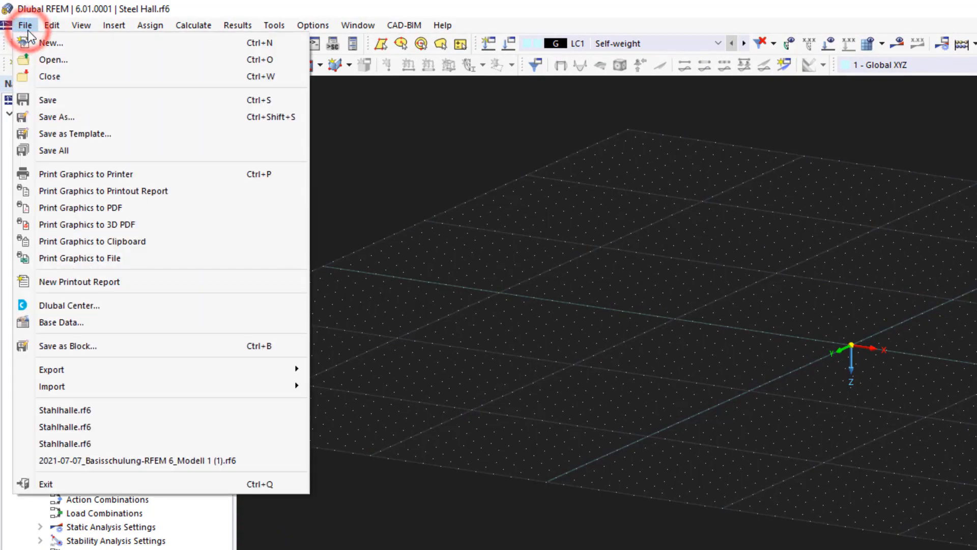
{"action": "left_click", "coordinate": [108, 102]}
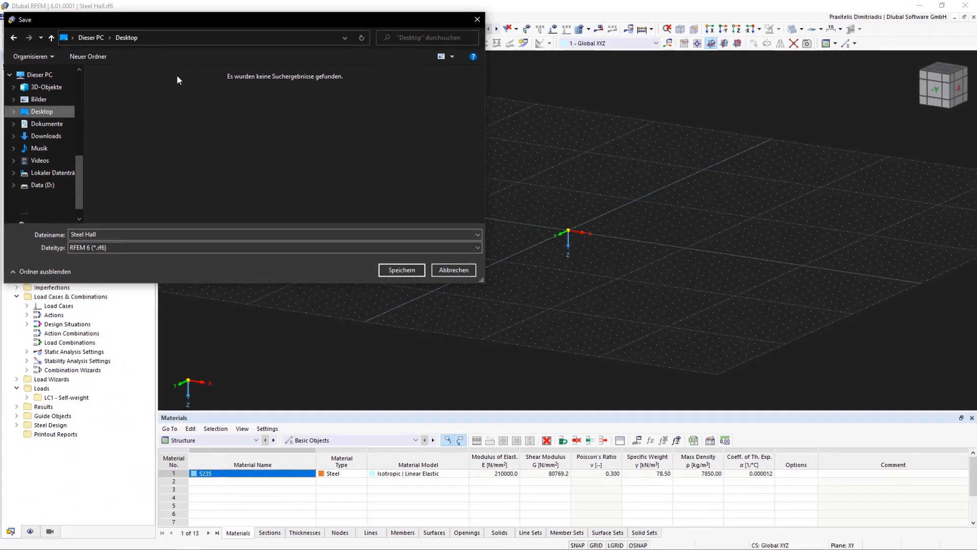
{"action": "left_click", "coordinate": [412, 270]}
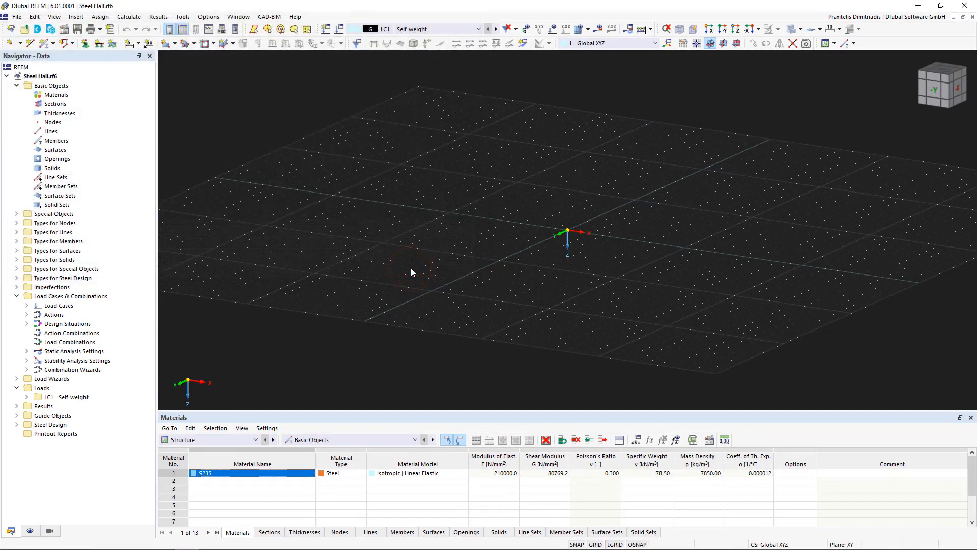